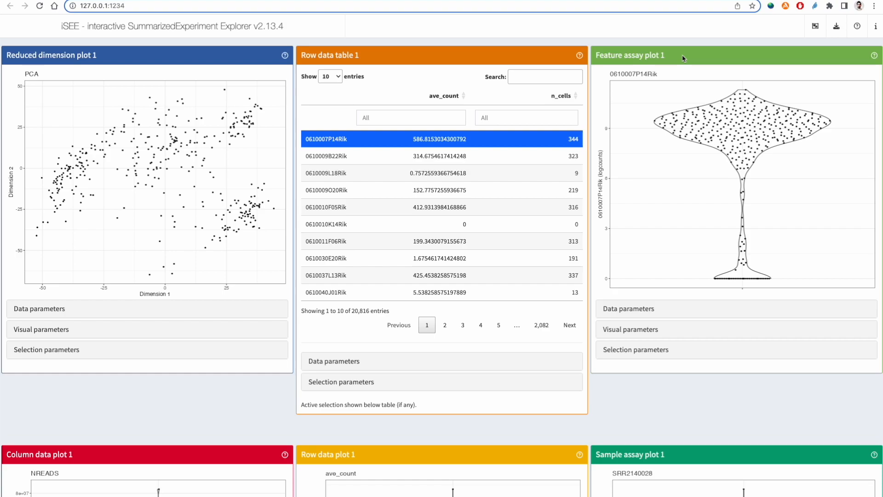
- Look over all the dashboard panels, from the reduced dimension plot down to the column data table and complex heatmap
scroll(605, 227, down, 5)
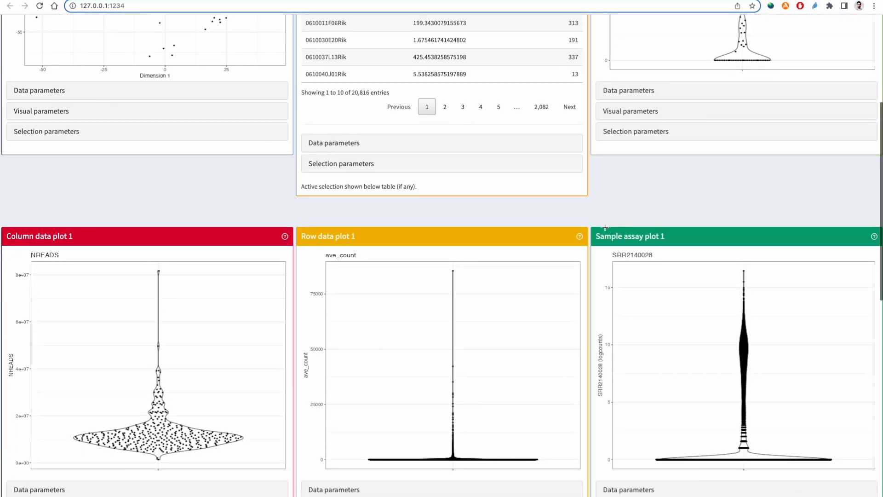
scroll(606, 227, down, 1)
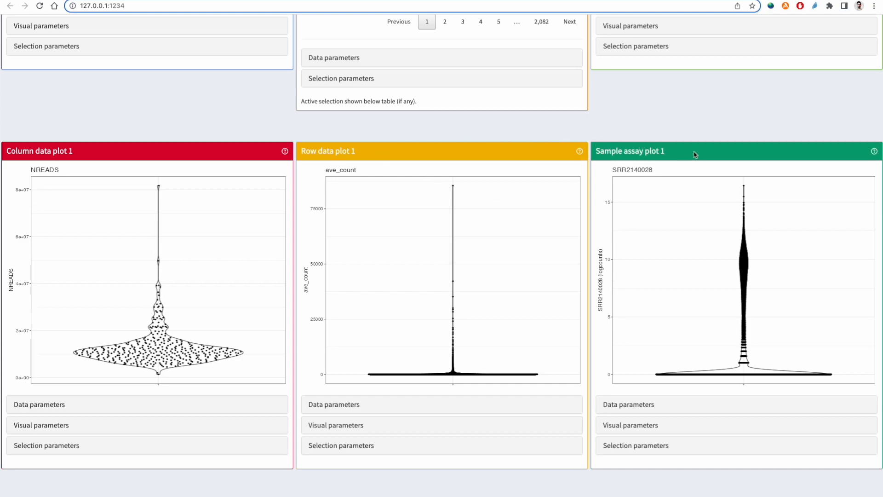
scroll(463, 313, down, 5)
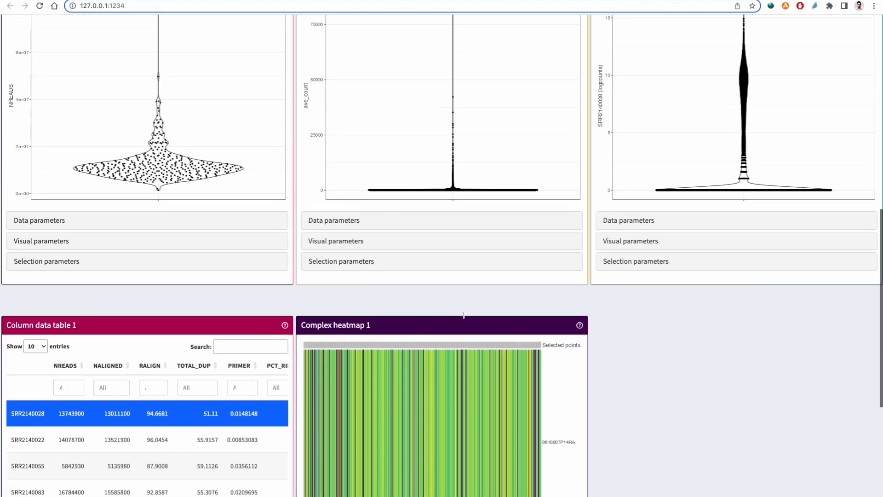
scroll(464, 313, down, 2)
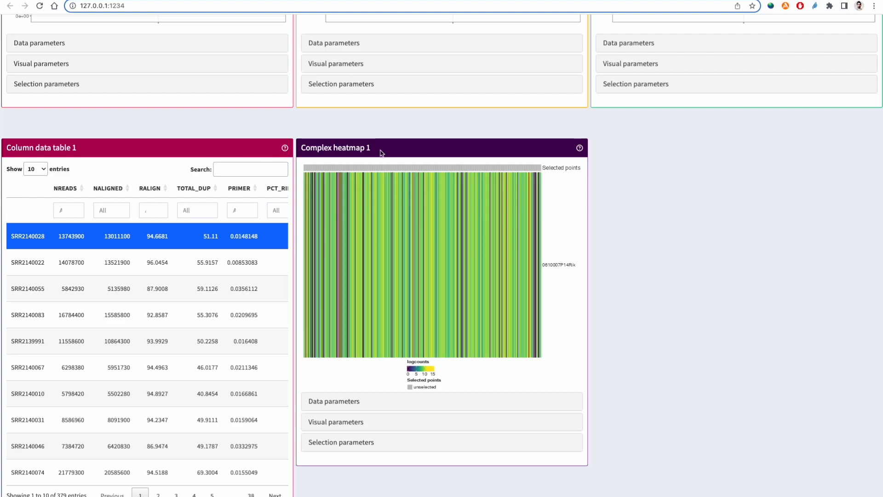
scroll(380, 153, up, 13)
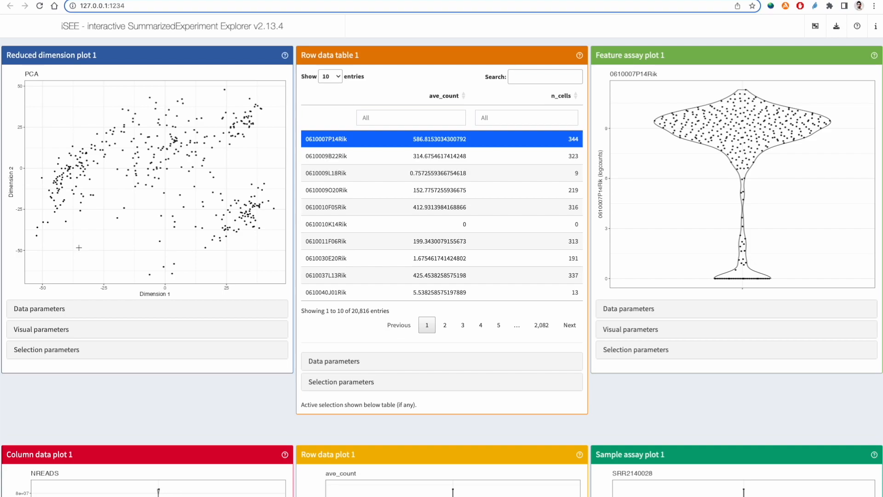
- Set the type of Reduced dimension plot 1 to TSNE and expand the plot's visual parameters
click(42, 315)
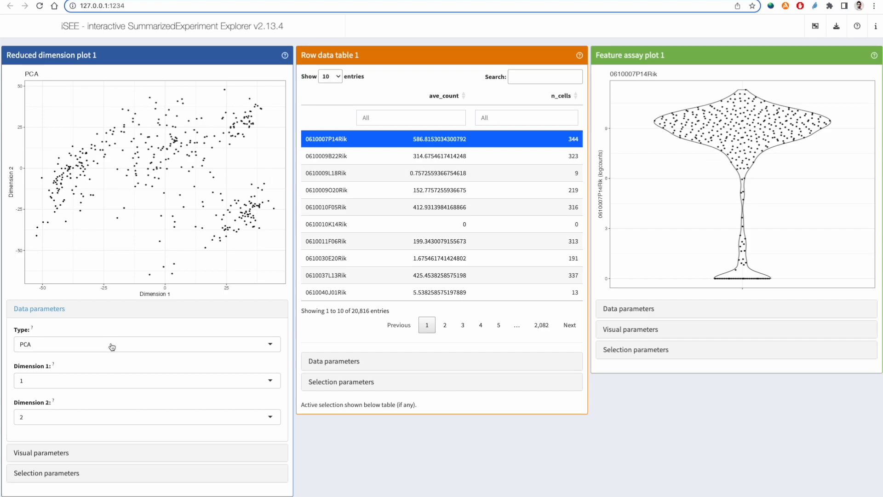
click(257, 346)
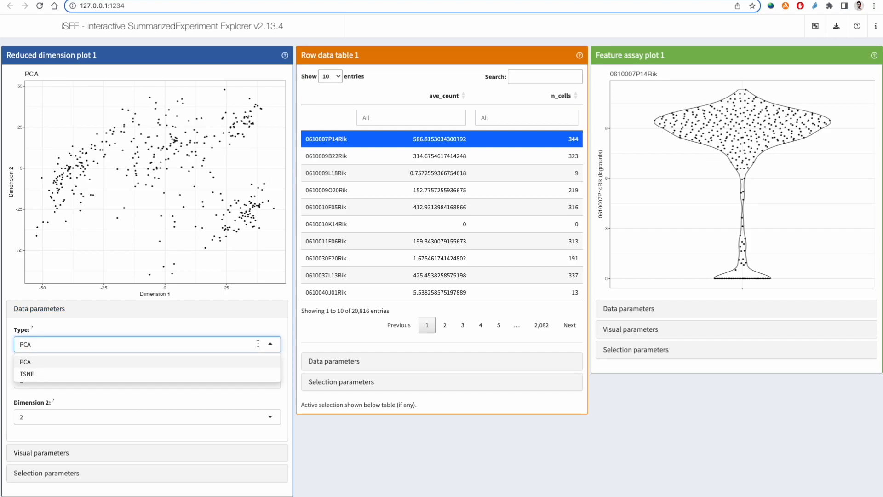
click(259, 378)
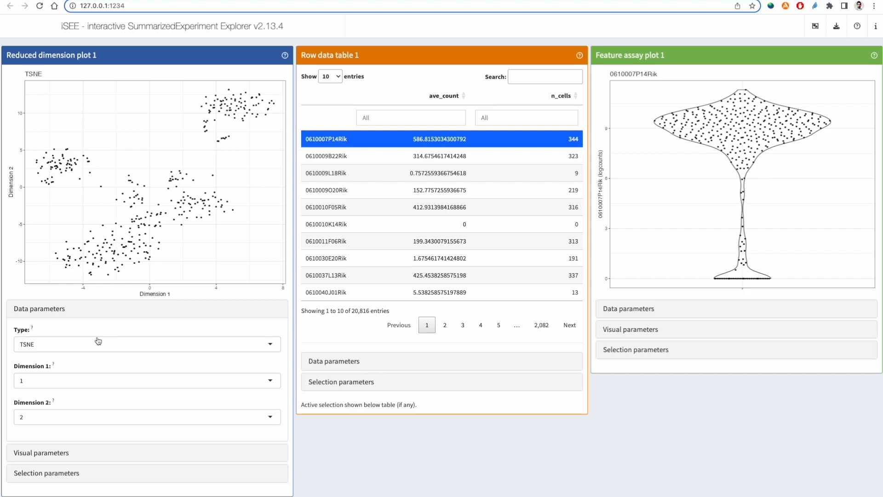
click(60, 310)
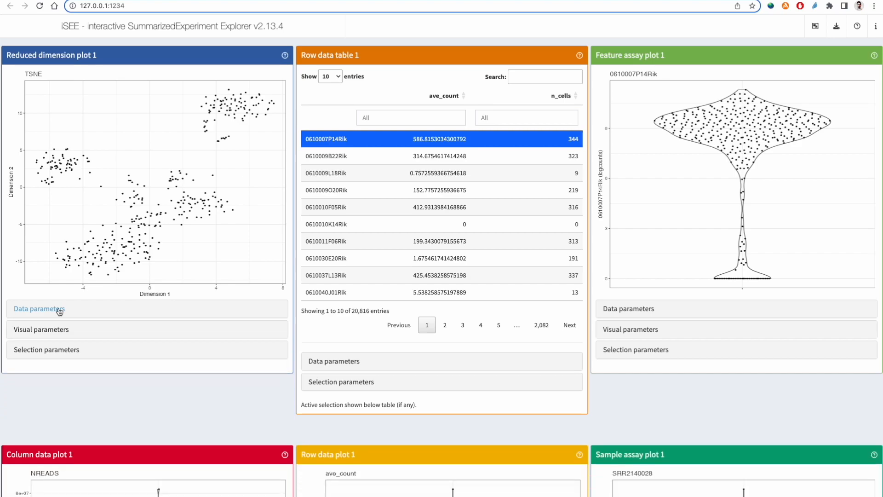
click(58, 334)
scroll(58, 334, down, 1)
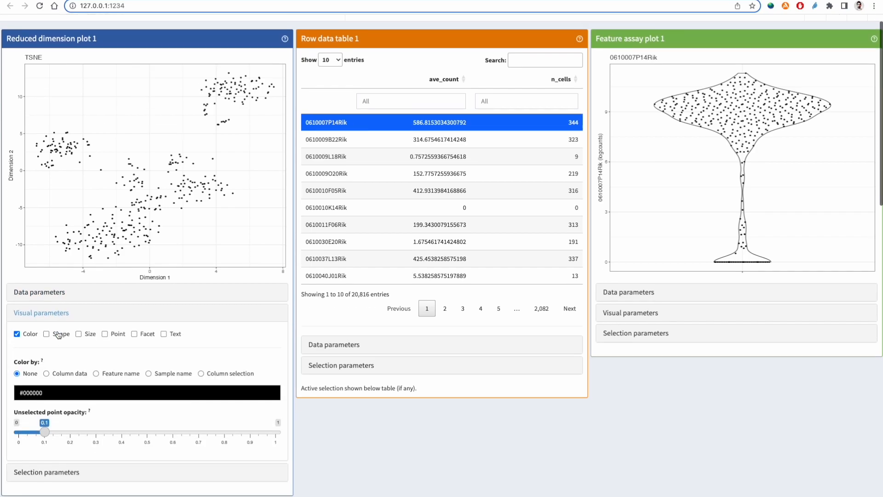
scroll(58, 335, up, 1)
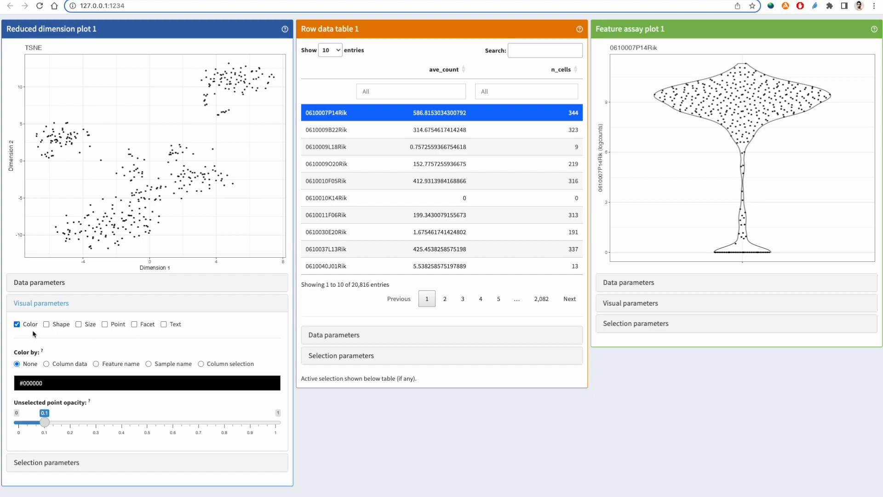
- Set the uniform point color of Reduced dimension plot 1 to bright green, #11ED09
click(53, 383)
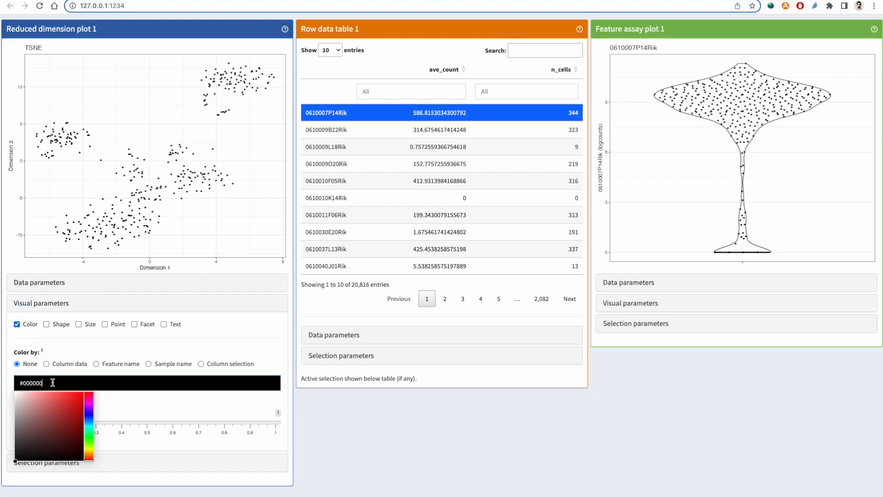
click(90, 437)
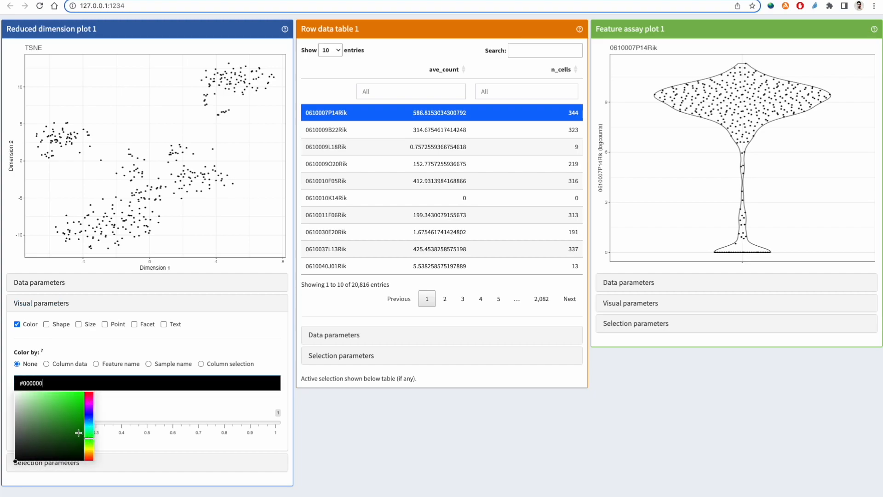
click(81, 396)
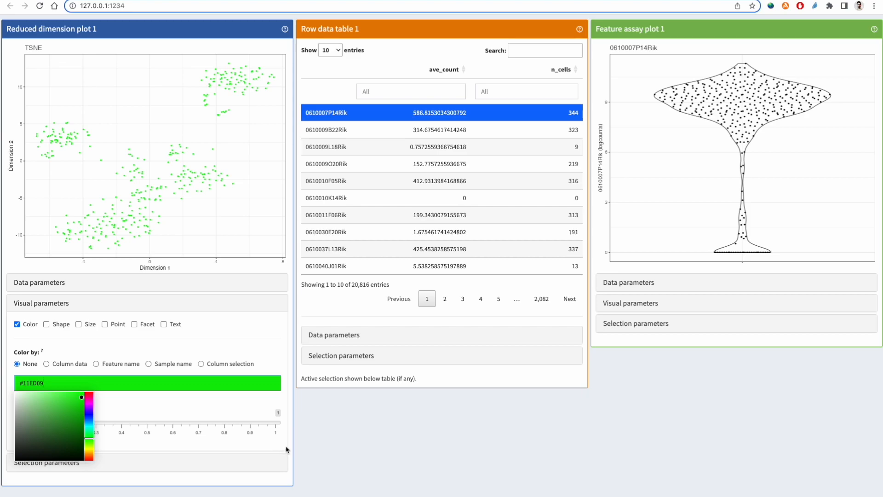
click(308, 448)
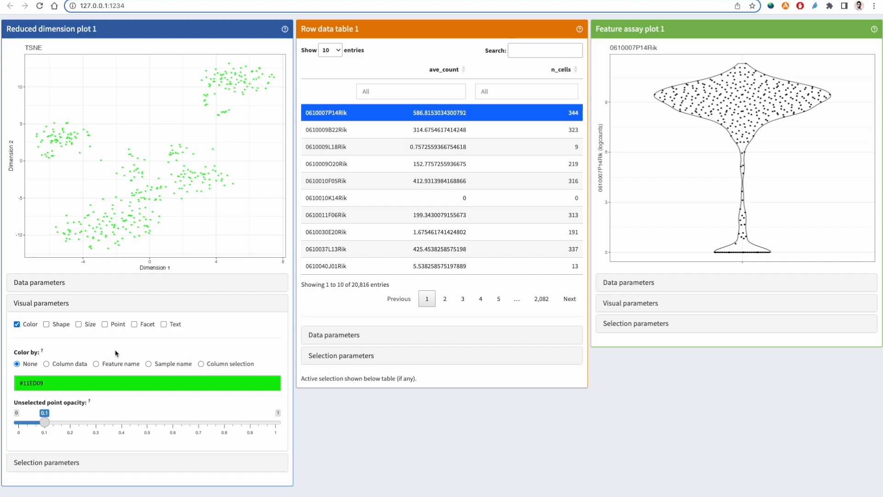
- Color the points of Reduced dimension plot 1 by the column data variable driver_1_s and collapse the visual parameters
click(71, 364)
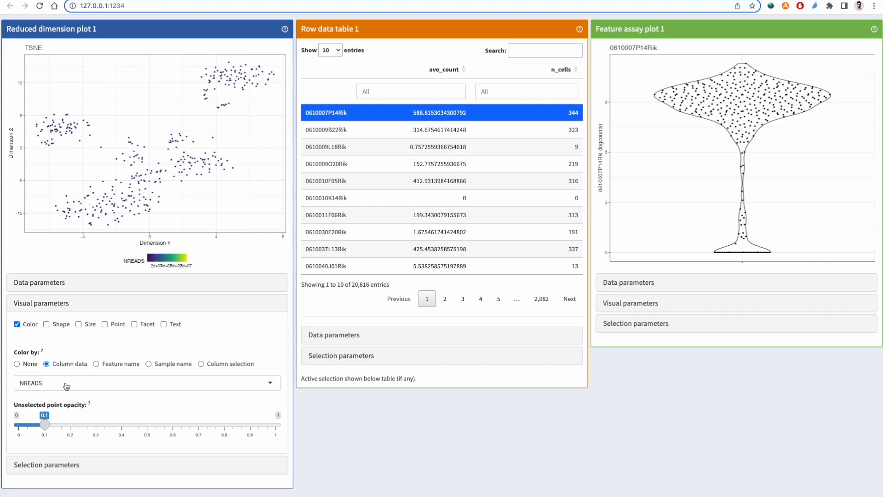
click(44, 386)
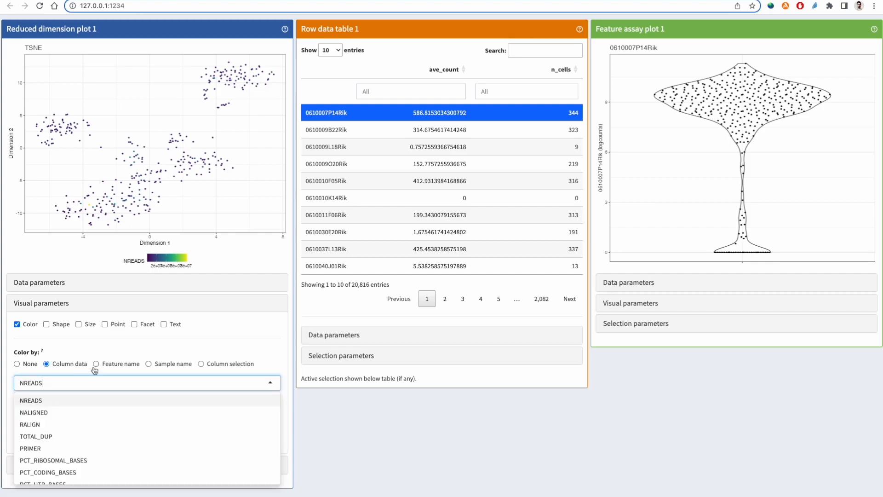
click(301, 395)
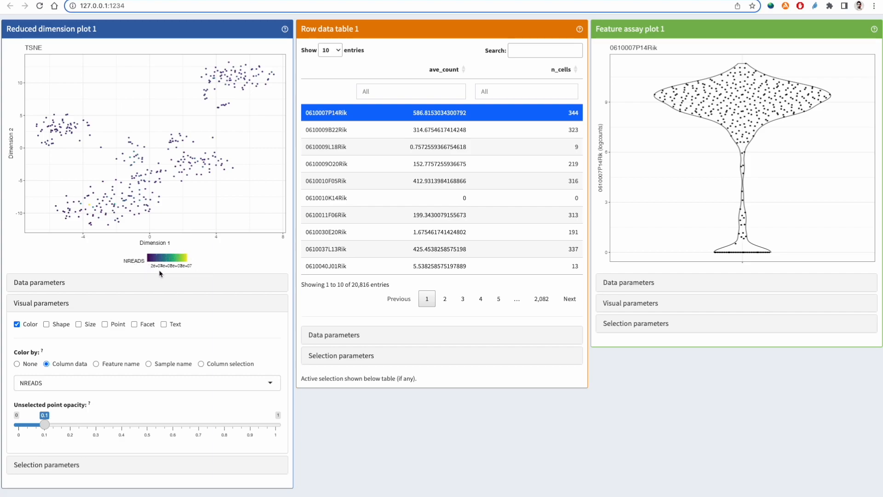
click(166, 383)
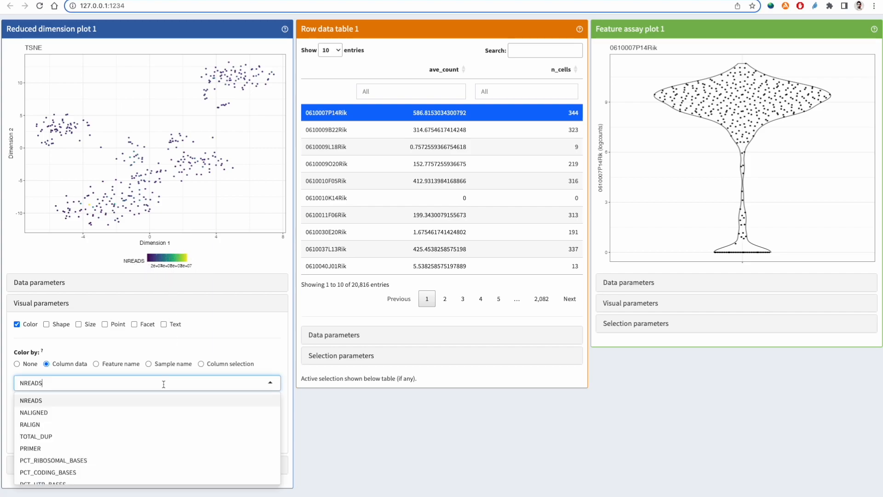
scroll(161, 414, down, 1)
scroll(161, 431, down, 8)
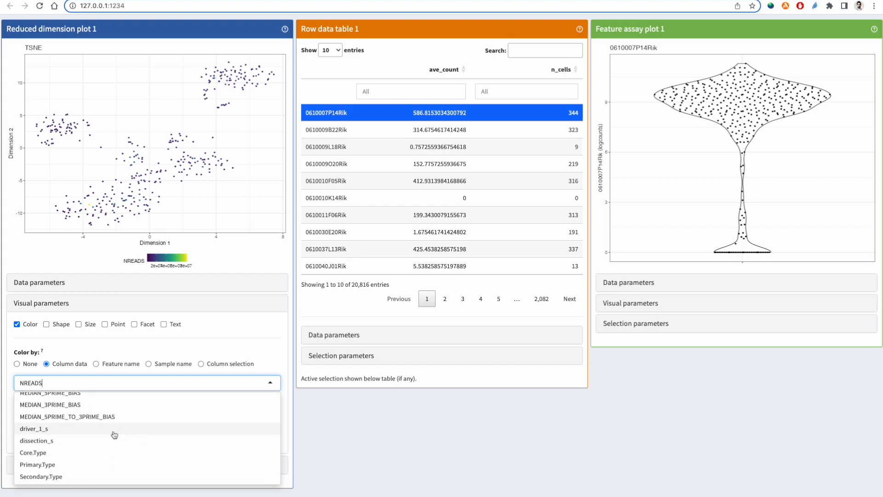
click(114, 434)
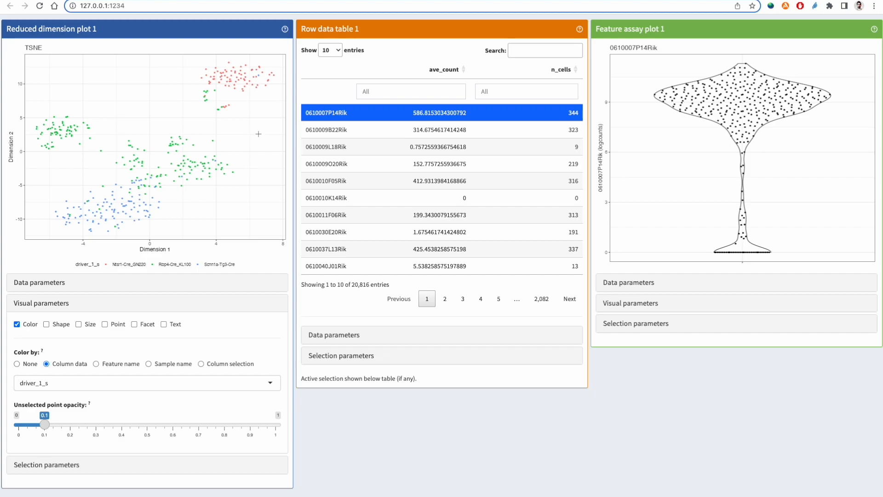
click(66, 305)
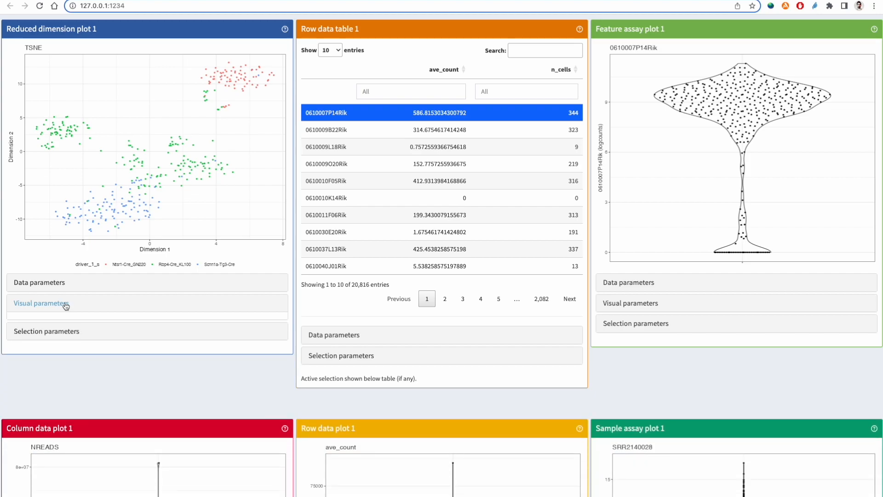
- Brush the central part of the violin in Feature assay plot 1 above about 6 logcounts and restrict Reduced dimension plot 1 to that plot's column selection
click(60, 324)
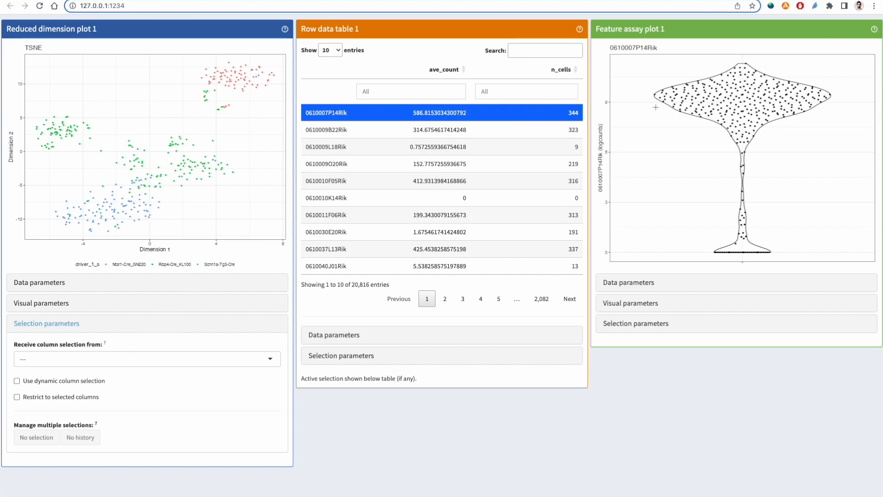
mouse_move(696, 60)
mouse_down()
mouse_move(766, 92)
mouse_move(791, 147)
mouse_up()
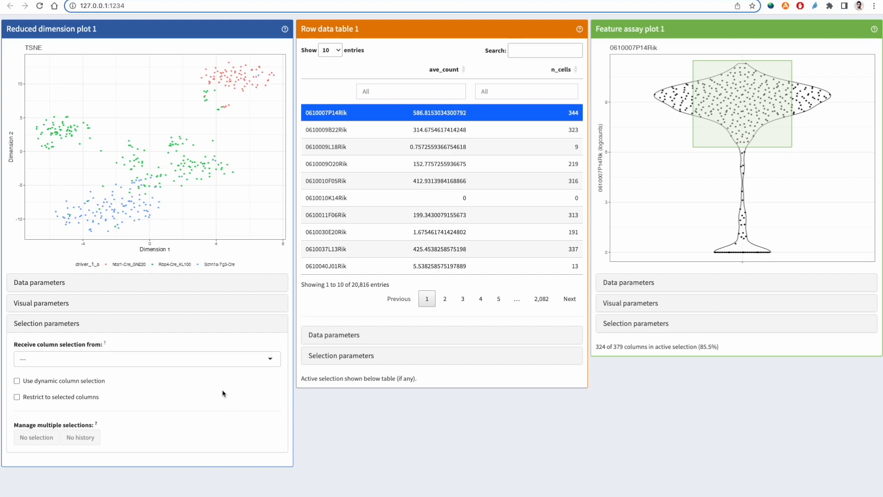
click(255, 362)
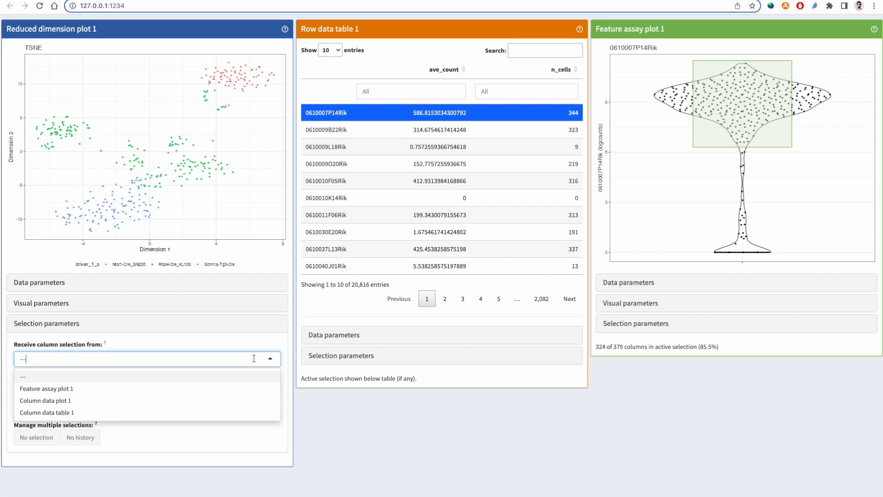
click(182, 390)
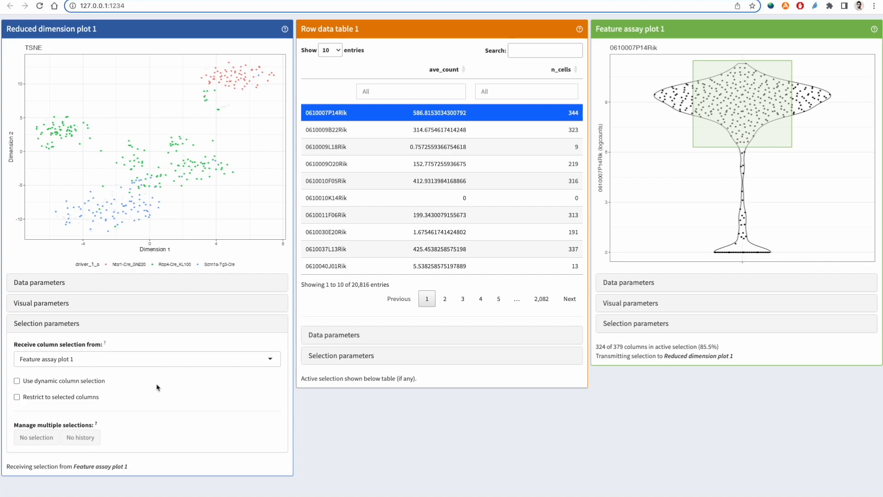
click(16, 398)
- Examine the notes below Reduced dimension plot 1 and Feature assay plot 1 on the active selection and how it is transmitted
drag(6, 467, 137, 467)
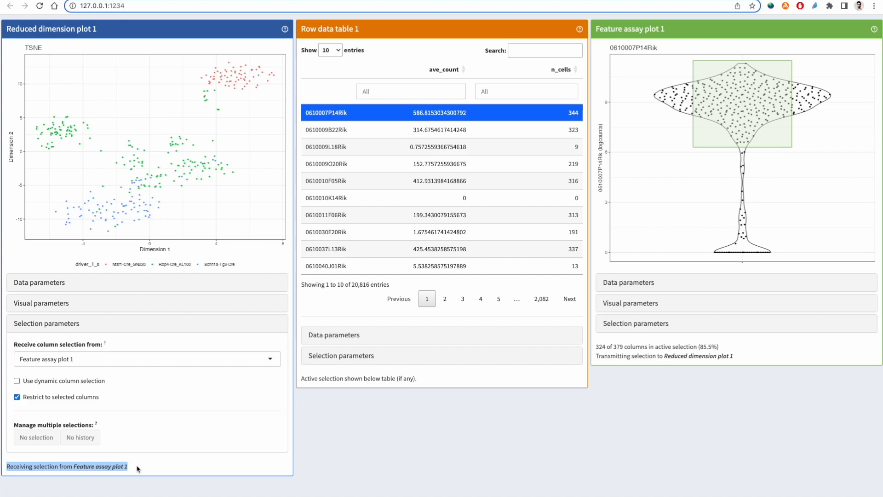
click(137, 468)
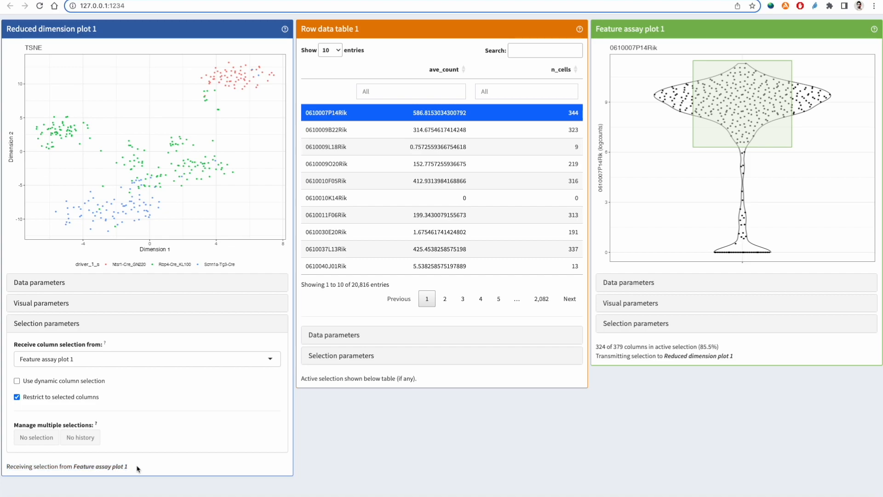
drag(134, 468, 75, 466)
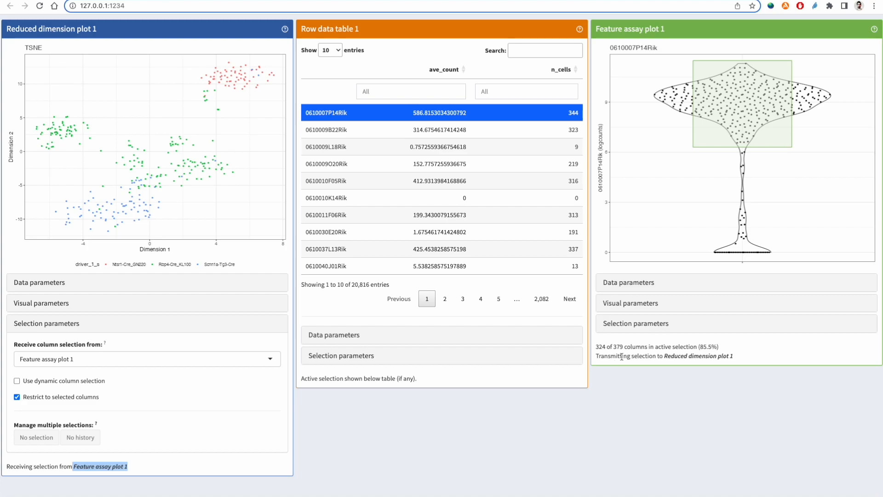
drag(597, 347, 727, 351)
drag(597, 357, 746, 358)
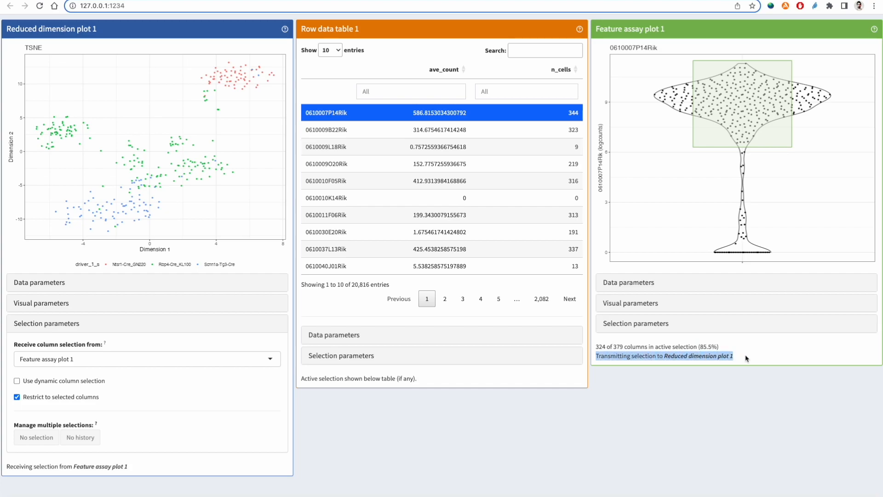